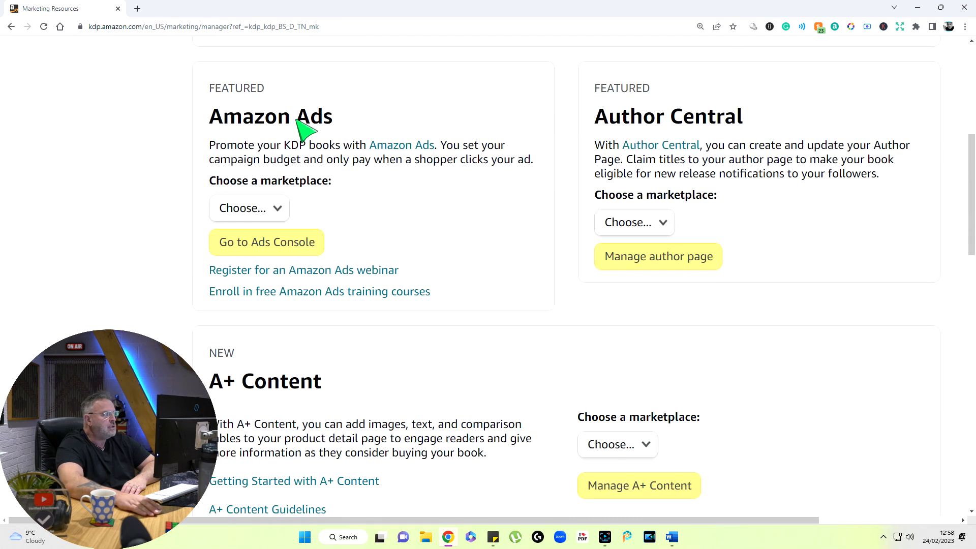
Step: Choose Amazon.co.uk as the Amazon Ads marketplace and open its Ads Console
{"action": "left_click", "coordinate": [278, 211]}
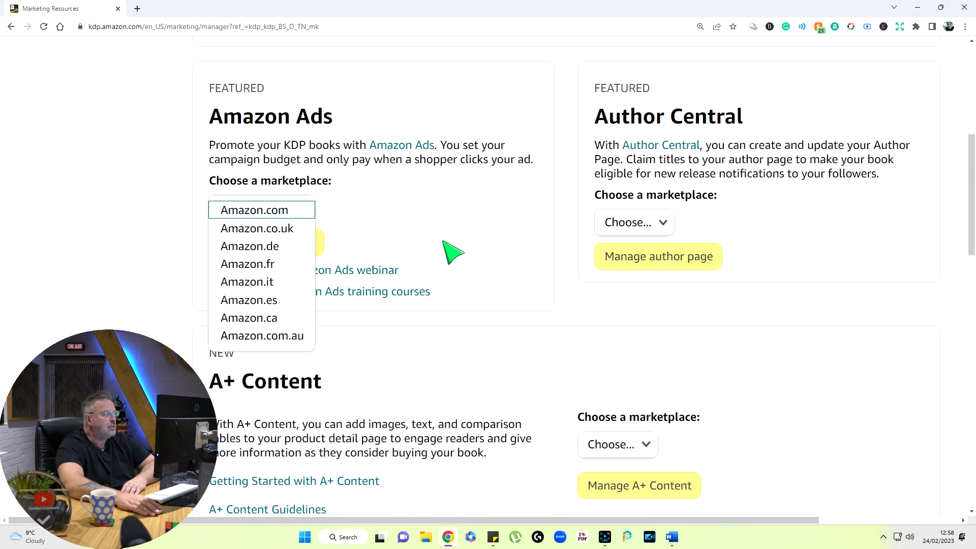
{"action": "left_click", "coordinate": [287, 229]}
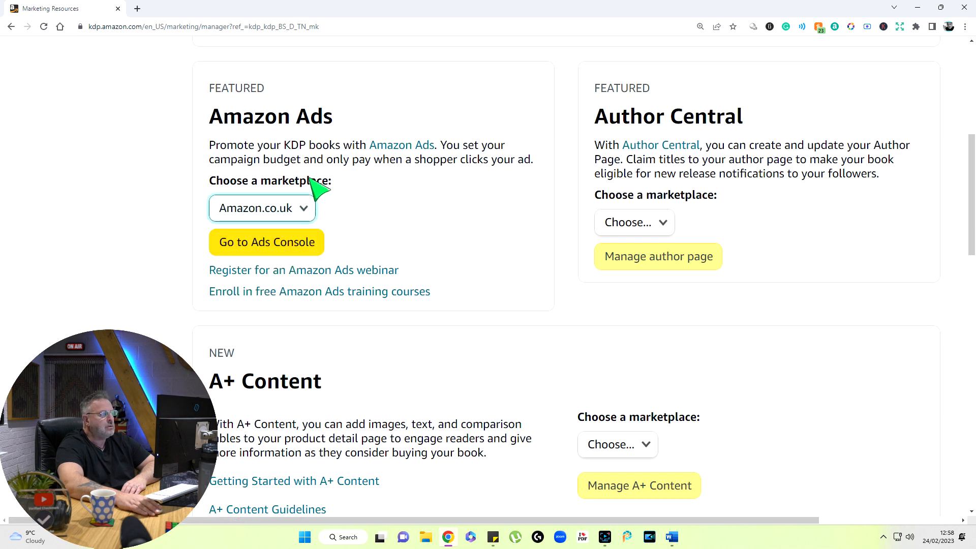
{"action": "left_click", "coordinate": [261, 255]}
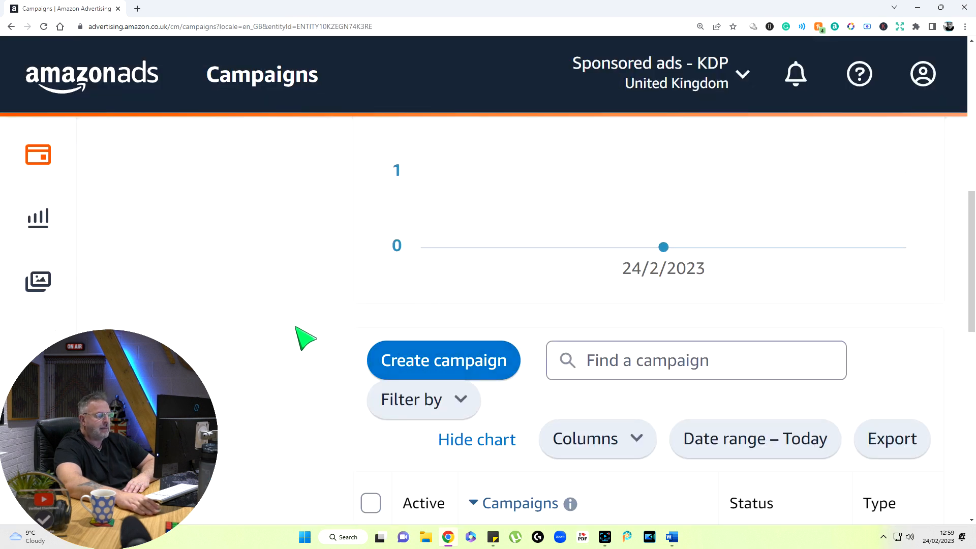
Step: Create a new campaign of the Sponsored Products type
{"action": "left_click", "coordinate": [410, 364]}
{"action": "scroll", "coordinate": [402, 336], "scroll_direction": "down", "scroll_amount": 2}
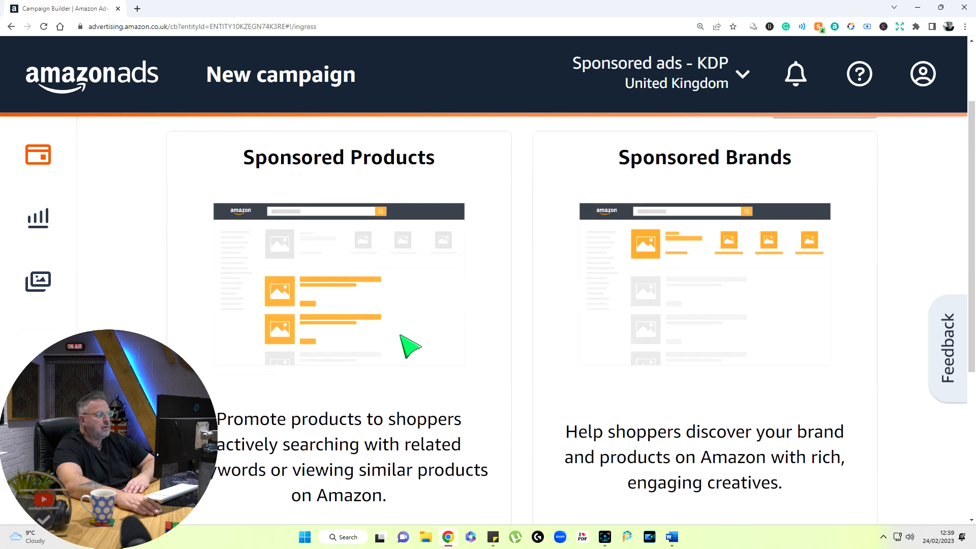
{"action": "scroll", "coordinate": [400, 335], "scroll_direction": "up", "scroll_amount": 1}
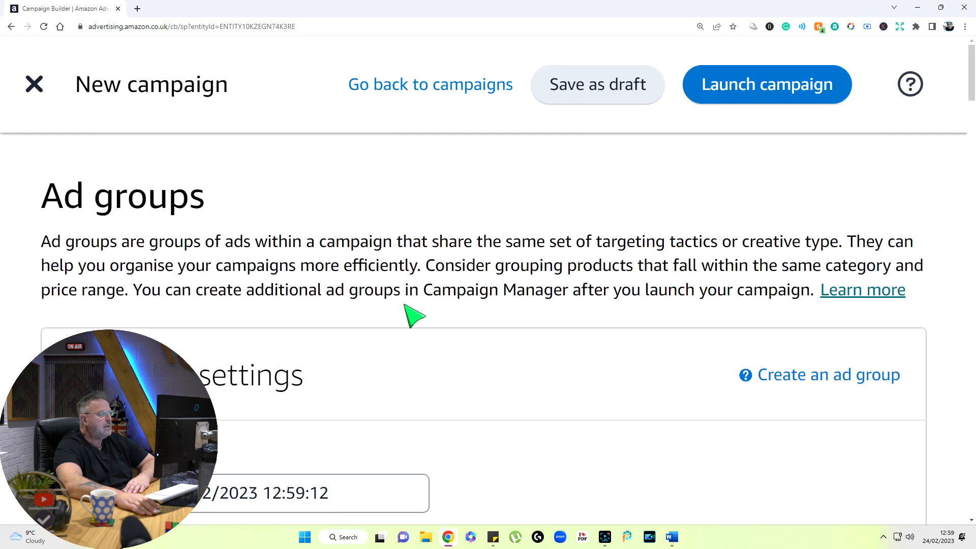
Step: Rename the ad group as My First Manual Ads and check the help on the ad group name
{"action": "scroll", "coordinate": [403, 304], "scroll_direction": "down", "scroll_amount": 4}
{"action": "left_click", "coordinate": [375, 289]}
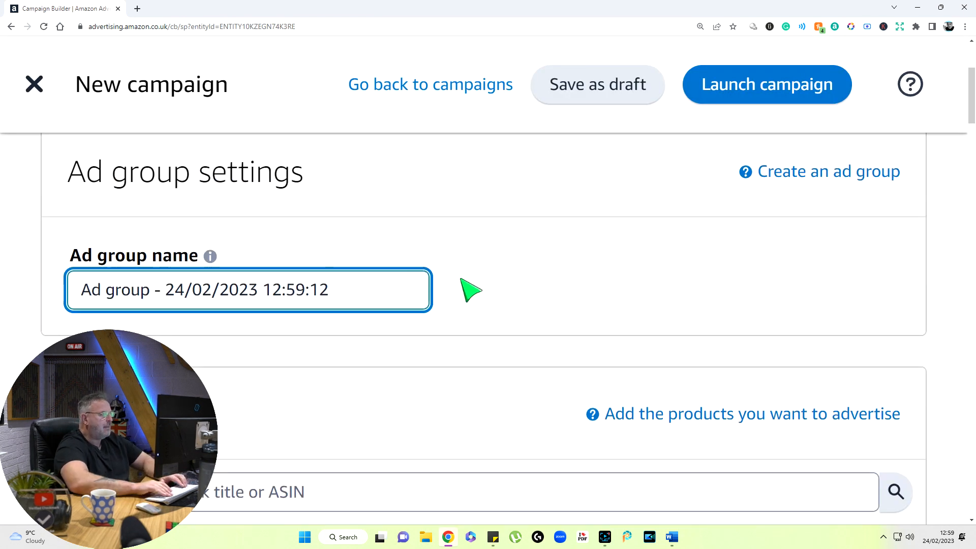
{"action": "key", "text": "ctrl+a"}
{"action": "key", "text": "BackSpace"}
{"action": "type", "text": "My Fi"}
{"action": "type", "text": "rst Manu"}
{"action": "type", "text": "at"}
{"action": "key", "text": "BackSpace"}
{"action": "type", "text": "l Ads"}
{"action": "left_click", "coordinate": [471, 291]}
{"action": "scroll", "coordinate": [465, 304], "scroll_direction": "down", "scroll_amount": 5}
{"action": "scroll", "coordinate": [451, 290], "scroll_direction": "up", "scroll_amount": 5}
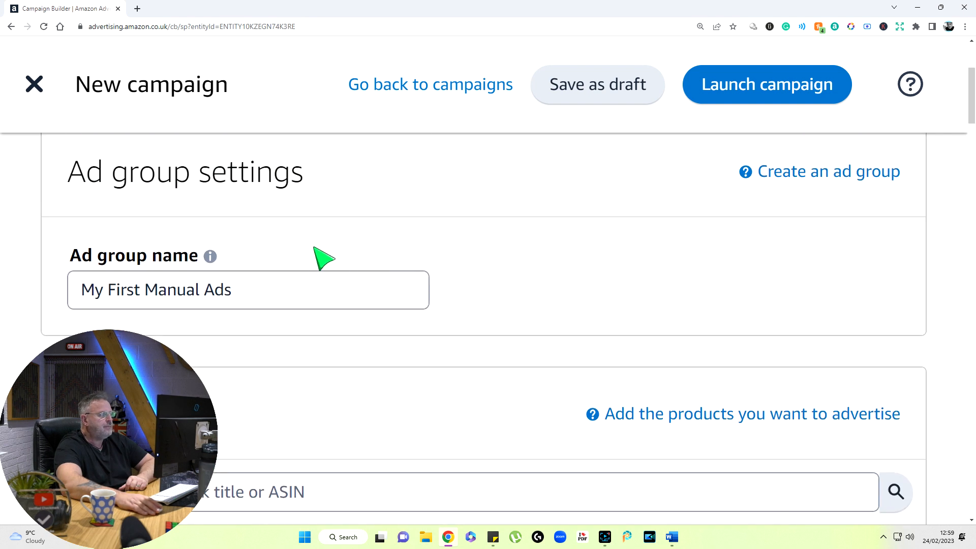
{"action": "left_click", "coordinate": [211, 256]}
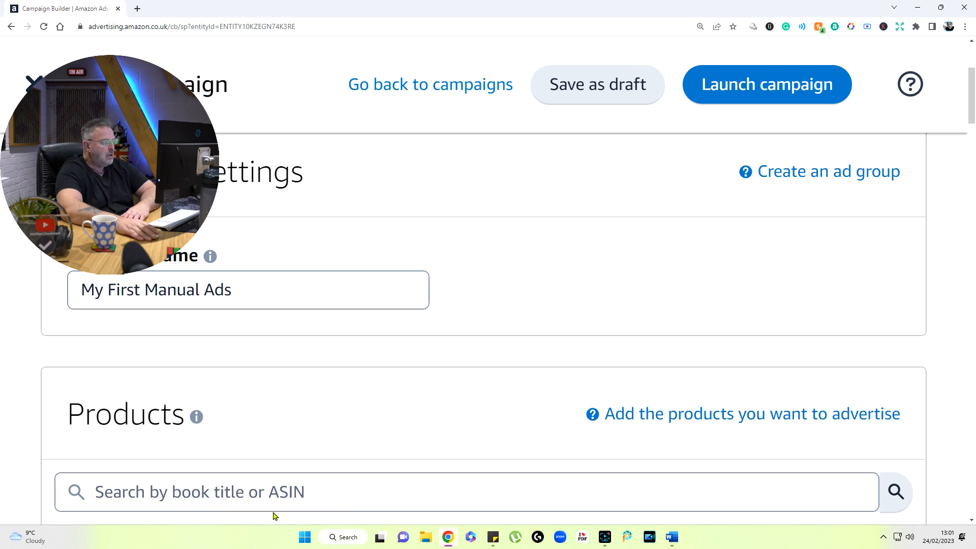
Step: Search the products for ASIN B0BFV98GRT and add the book THE URGE to the ad group
{"action": "left_click", "coordinate": [292, 498]}
{"action": "right_click", "coordinate": [292, 498]}
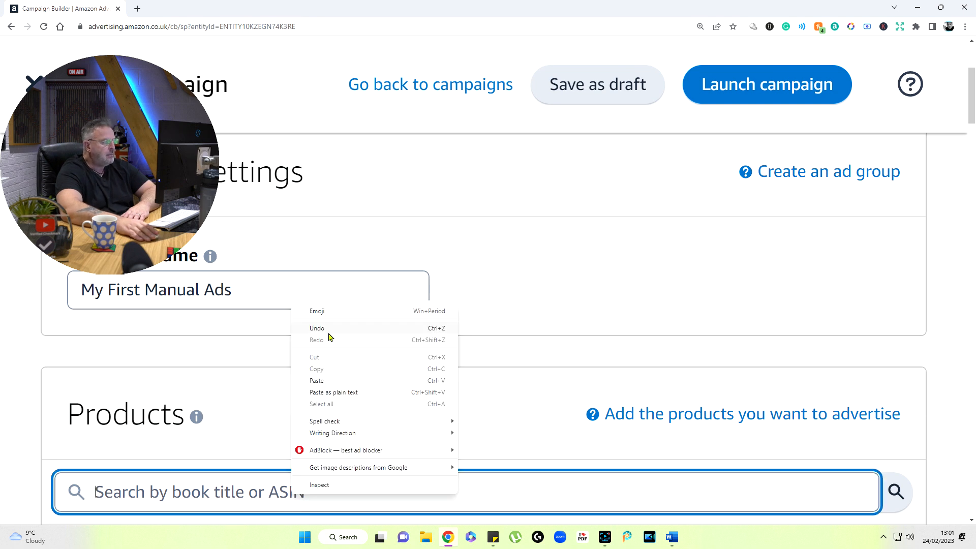
{"action": "left_click", "coordinate": [333, 380]}
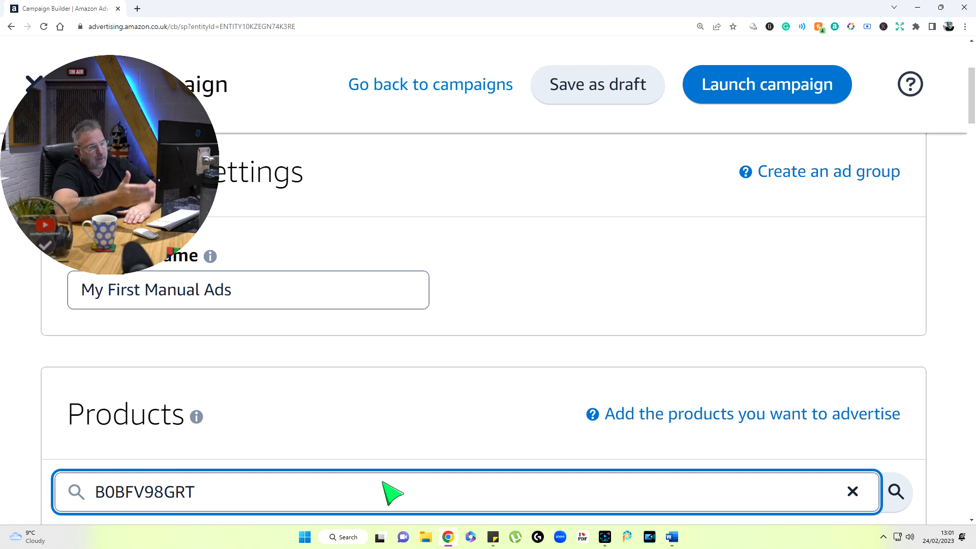
{"action": "left_click", "coordinate": [896, 491]}
{"action": "scroll", "coordinate": [904, 501], "scroll_direction": "down", "scroll_amount": 7}
{"action": "scroll", "coordinate": [900, 496], "scroll_direction": "up", "scroll_amount": 2}
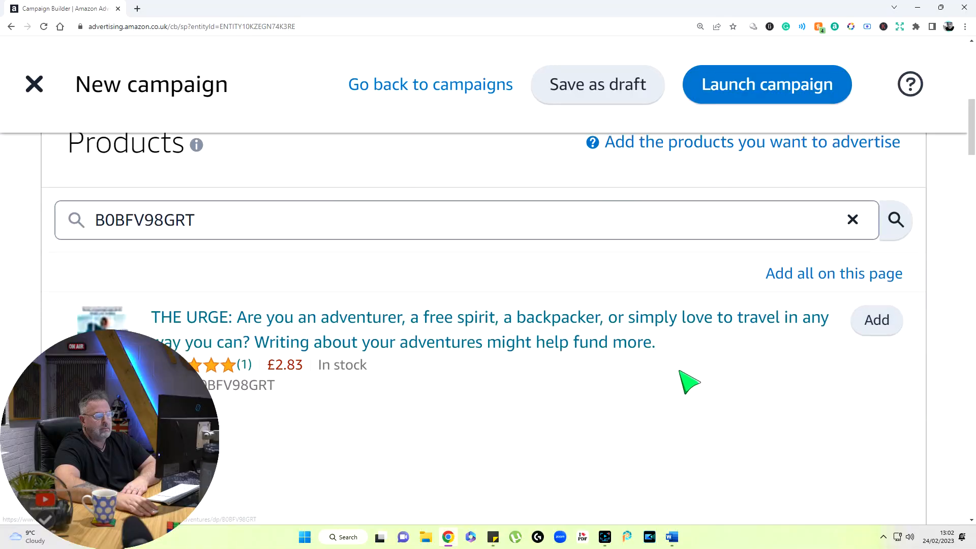
{"action": "scroll", "coordinate": [686, 382], "scroll_direction": "down", "scroll_amount": 3}
{"action": "scroll", "coordinate": [686, 381], "scroll_direction": "up", "scroll_amount": 4}
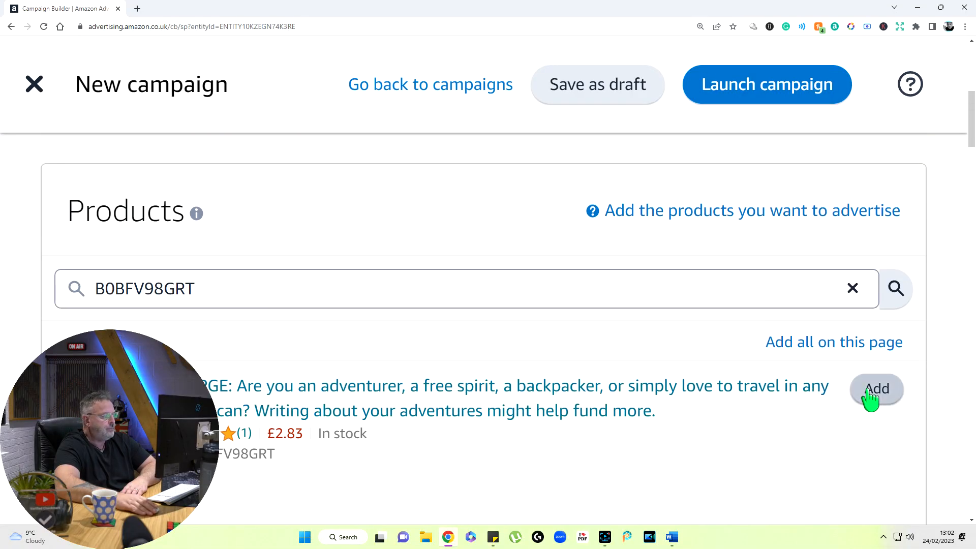
{"action": "left_click", "coordinate": [870, 399]}
Step: Set the campaign's targeting to Manual targeting
{"action": "scroll", "coordinate": [573, 446], "scroll_direction": "down", "scroll_amount": 1}
{"action": "scroll", "coordinate": [565, 407], "scroll_direction": "down", "scroll_amount": 10}
{"action": "scroll", "coordinate": [554, 379], "scroll_direction": "down", "scroll_amount": 10}
{"action": "scroll", "coordinate": [562, 386], "scroll_direction": "down", "scroll_amount": 5}
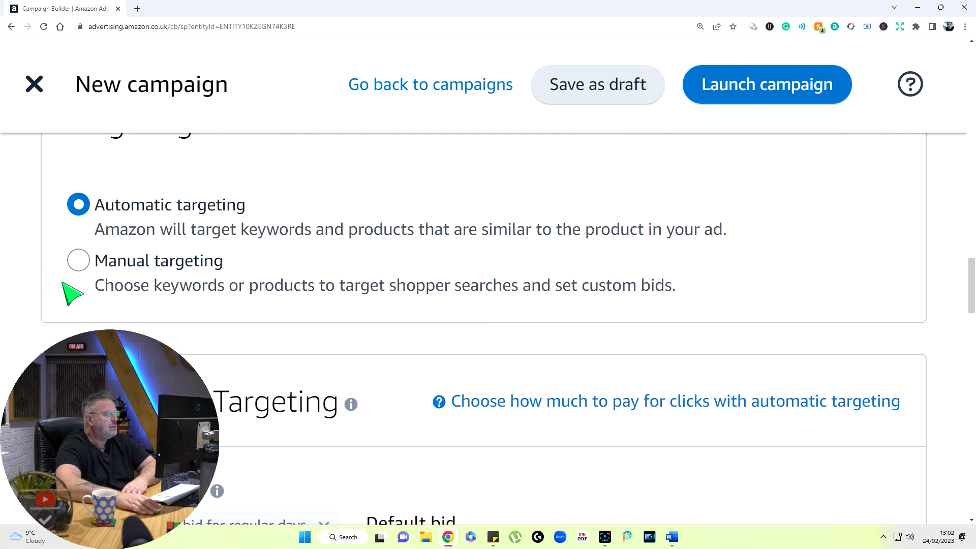
{"action": "left_click", "coordinate": [79, 261]}
Step: Read the explanations of keyword targeting and product targeting
{"action": "scroll", "coordinate": [356, 346], "scroll_direction": "down", "scroll_amount": 5}
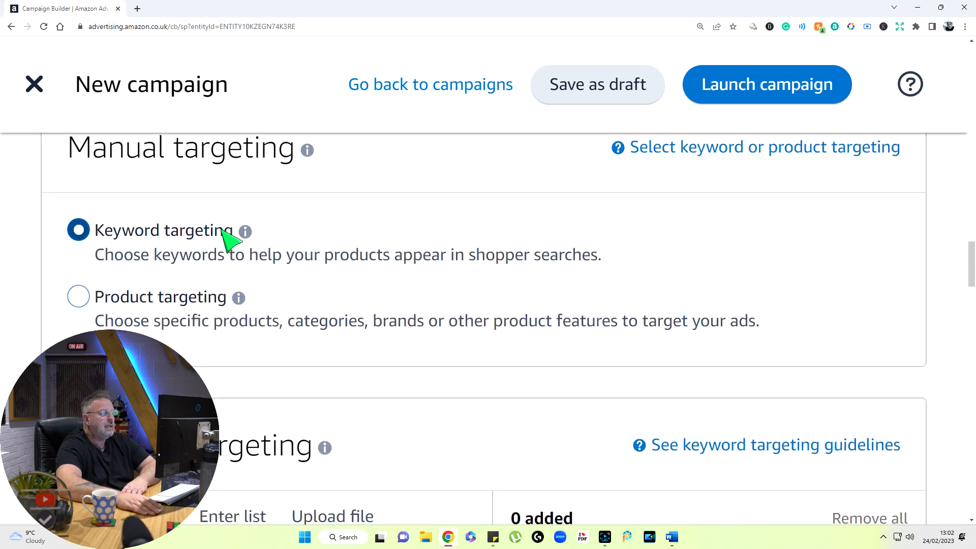
{"action": "left_click", "coordinate": [244, 231]}
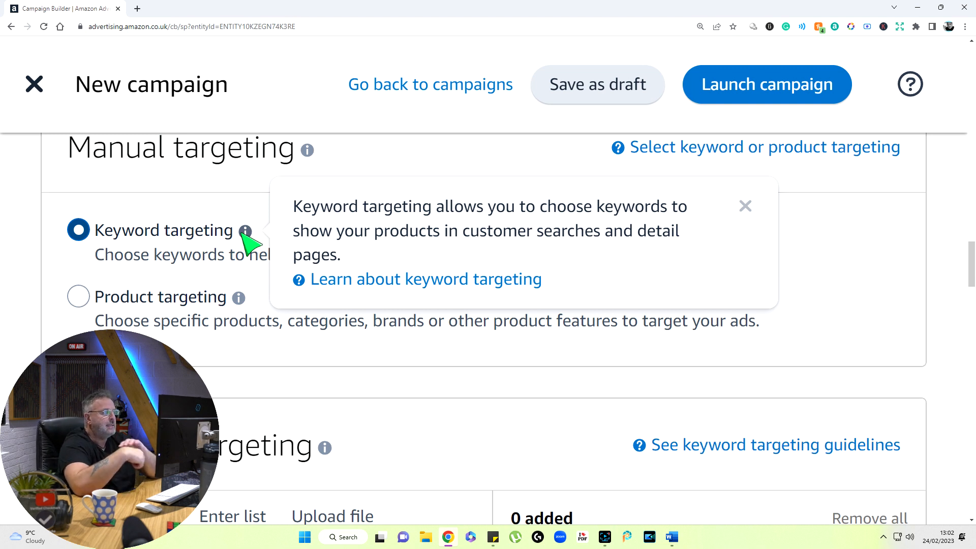
{"action": "left_click", "coordinate": [237, 298]}
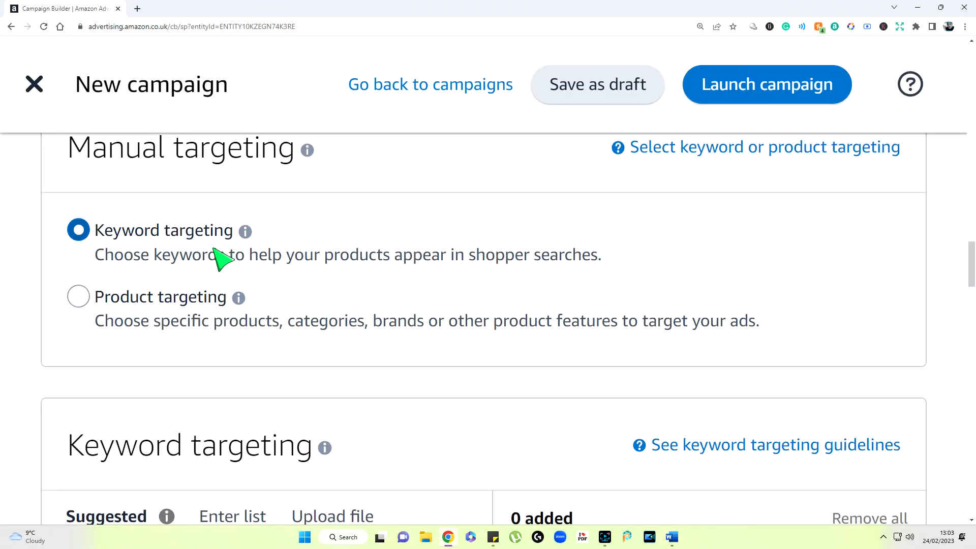
Step: Examine the suggested keywords with their match types and suggested bids under Keyword targeting
{"action": "scroll", "coordinate": [410, 285], "scroll_direction": "down", "scroll_amount": 4}
{"action": "scroll", "coordinate": [477, 251], "scroll_direction": "down", "scroll_amount": 3}
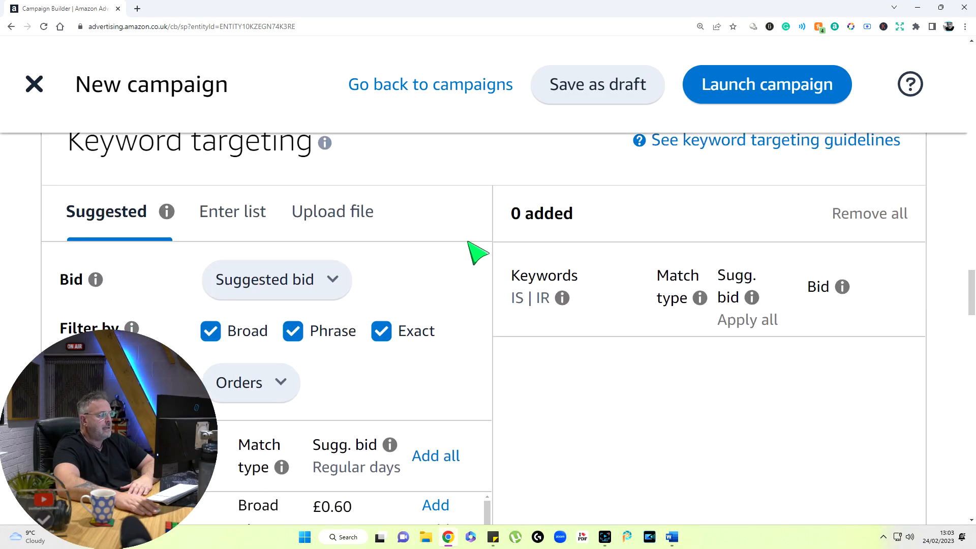
{"action": "scroll", "coordinate": [424, 244], "scroll_direction": "down", "scroll_amount": 3}
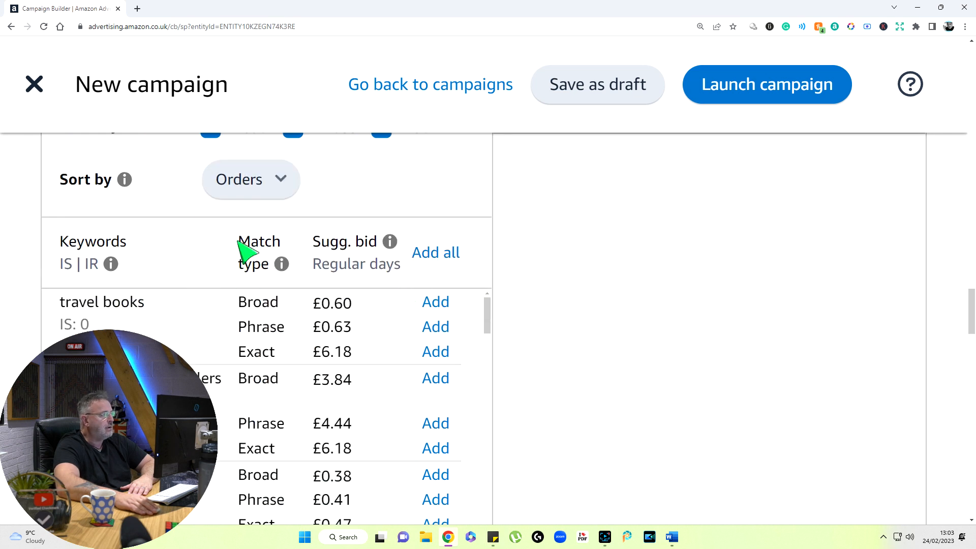
{"action": "scroll", "coordinate": [265, 324], "scroll_direction": "down", "scroll_amount": 3}
{"action": "scroll", "coordinate": [254, 361], "scroll_direction": "down", "scroll_amount": 5}
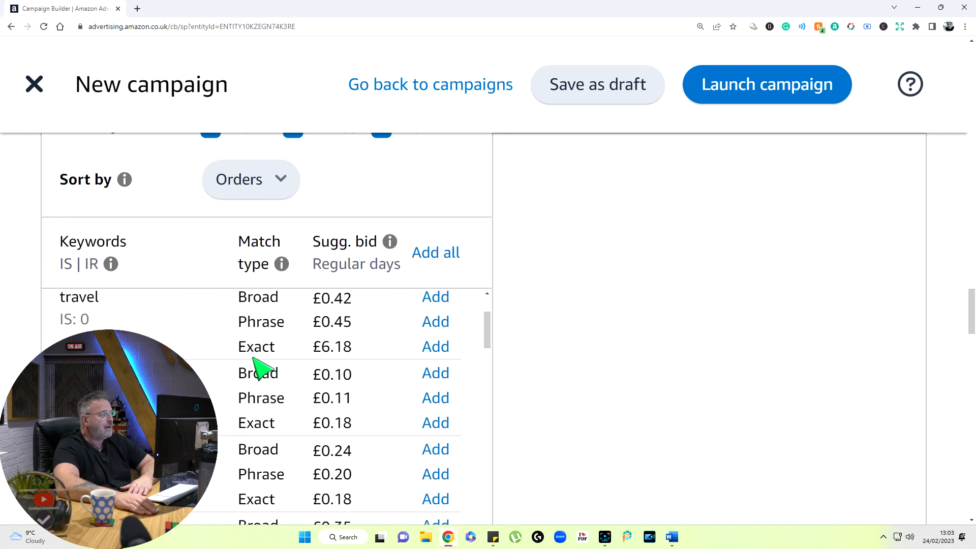
{"action": "scroll", "coordinate": [280, 386], "scroll_direction": "up", "scroll_amount": 3}
{"action": "scroll", "coordinate": [287, 392], "scroll_direction": "up", "scroll_amount": 9}
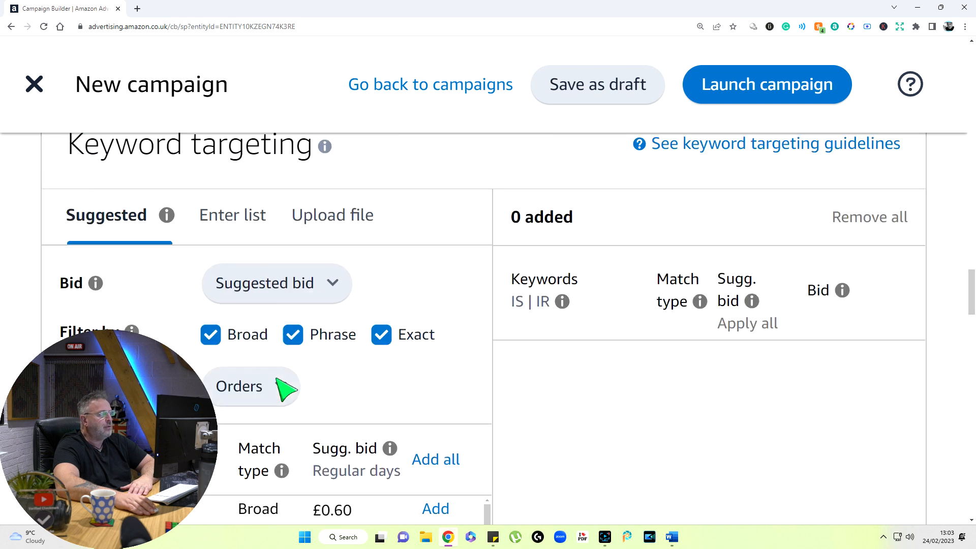
{"action": "scroll", "coordinate": [455, 388], "scroll_direction": "down", "scroll_amount": 5}
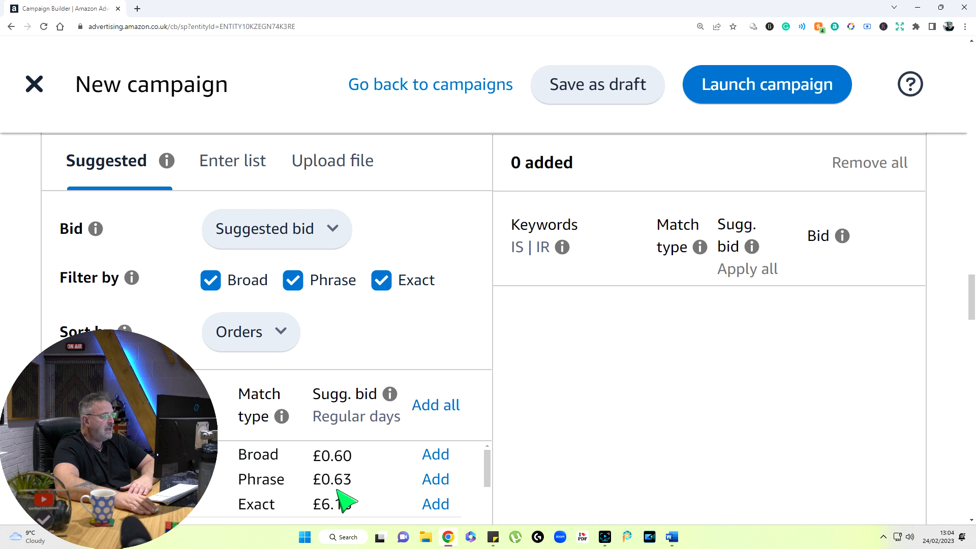
{"action": "scroll", "coordinate": [331, 501], "scroll_direction": "down", "scroll_amount": 1}
{"action": "scroll", "coordinate": [336, 498], "scroll_direction": "up", "scroll_amount": 1}
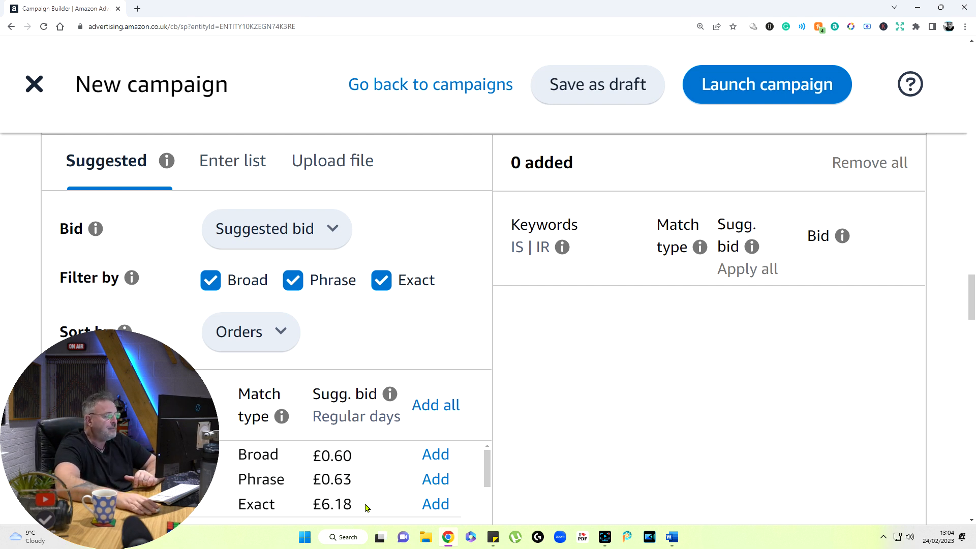
Step: Switch the keyword bid to Custom bid and set it to £0.15
{"action": "left_click", "coordinate": [319, 241]}
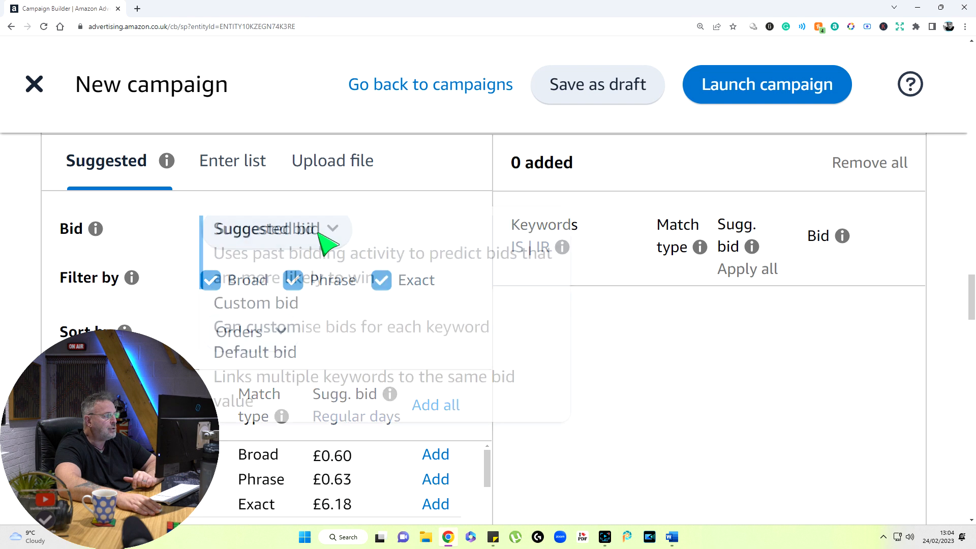
{"action": "left_click", "coordinate": [237, 320]}
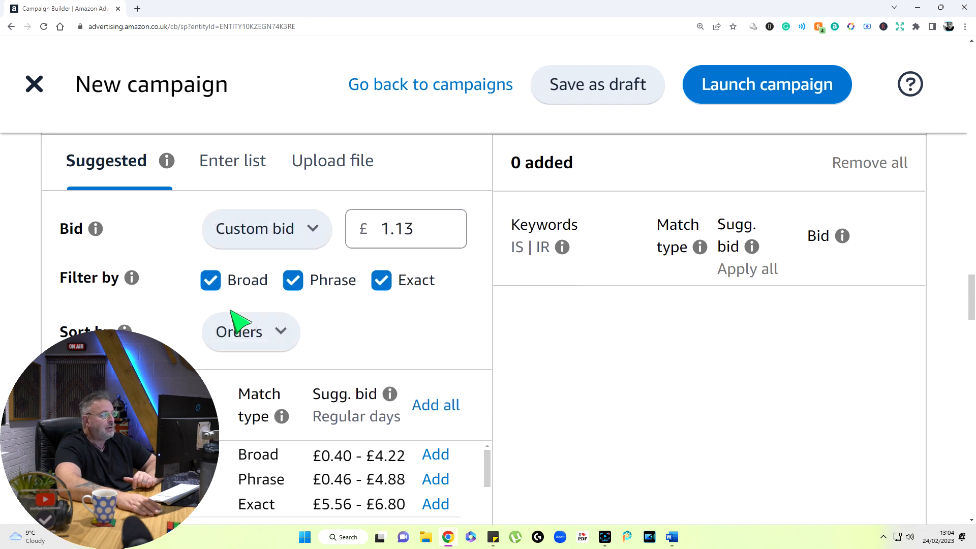
{"action": "left_click", "coordinate": [413, 230]}
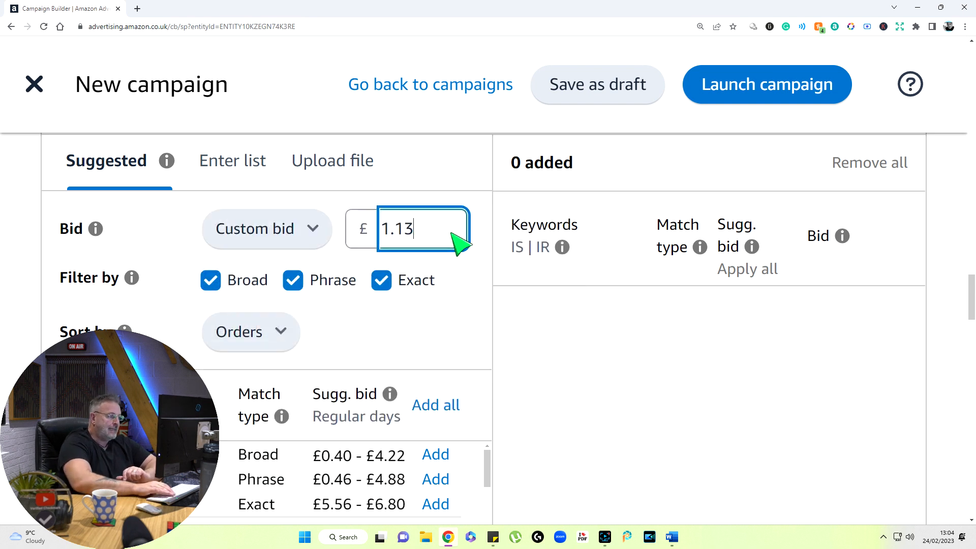
{"action": "key", "text": "BackSpace"}
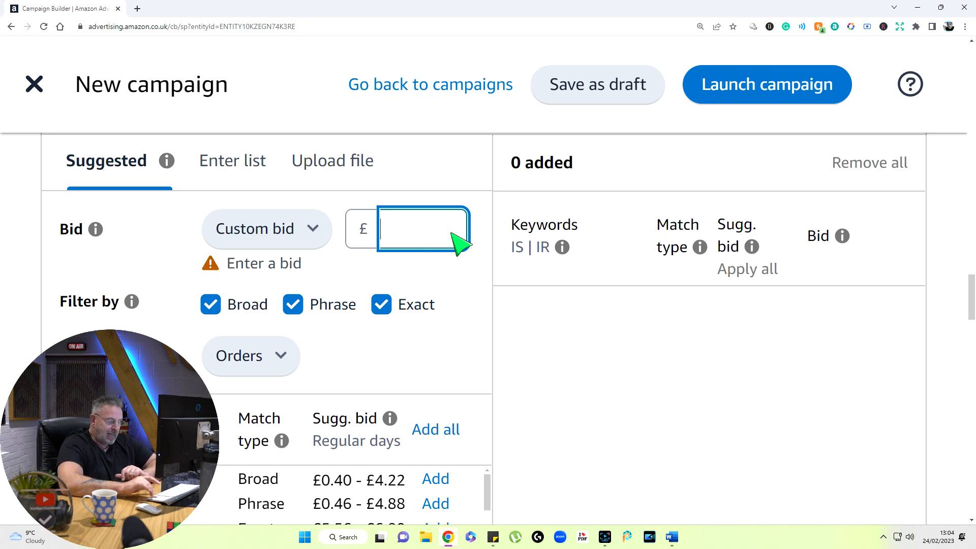
{"action": "type", "text": "."}
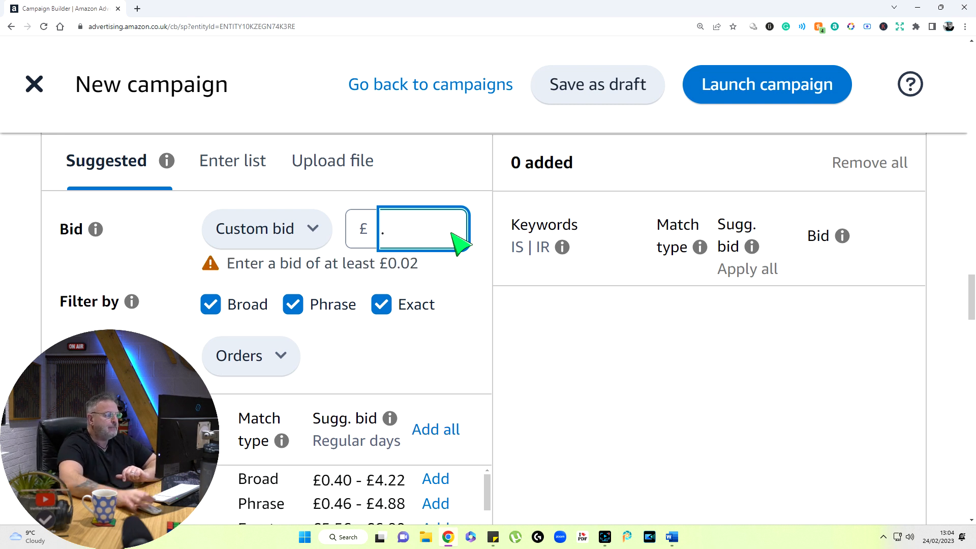
{"action": "type", "text": "15"}
{"action": "left_click", "coordinate": [435, 311]}
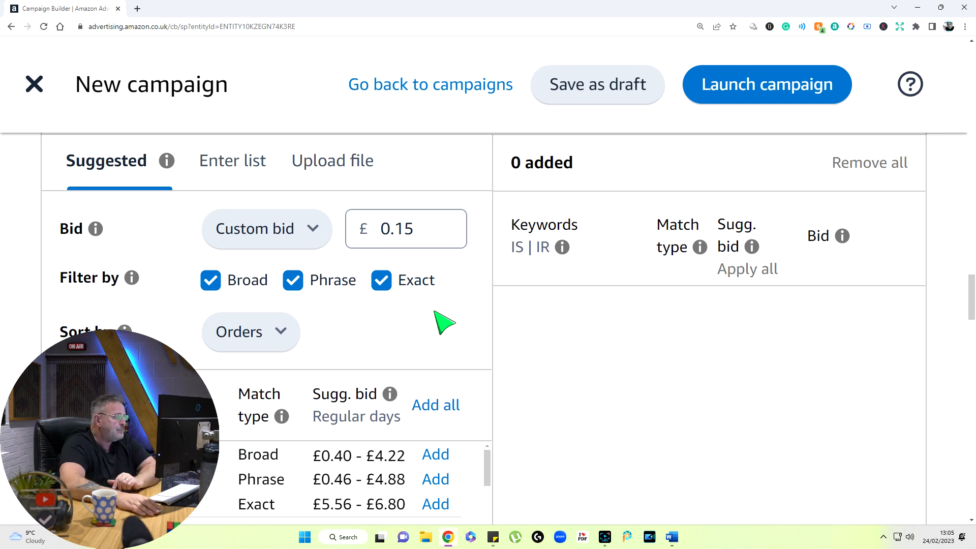
Step: Switch keyword targeting to a manually entered list and enter The Urge and Adventure on separate lines
{"action": "scroll", "coordinate": [392, 256], "scroll_direction": "down", "scroll_amount": 4}
{"action": "scroll", "coordinate": [391, 256], "scroll_direction": "up", "scroll_amount": 2}
{"action": "scroll", "coordinate": [353, 283], "scroll_direction": "up", "scroll_amount": 2}
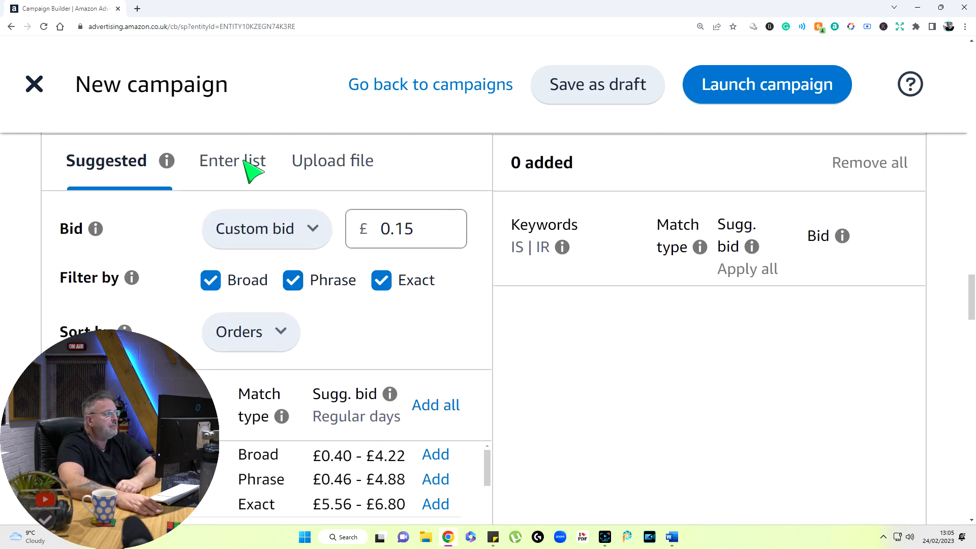
{"action": "left_click", "coordinate": [244, 175]}
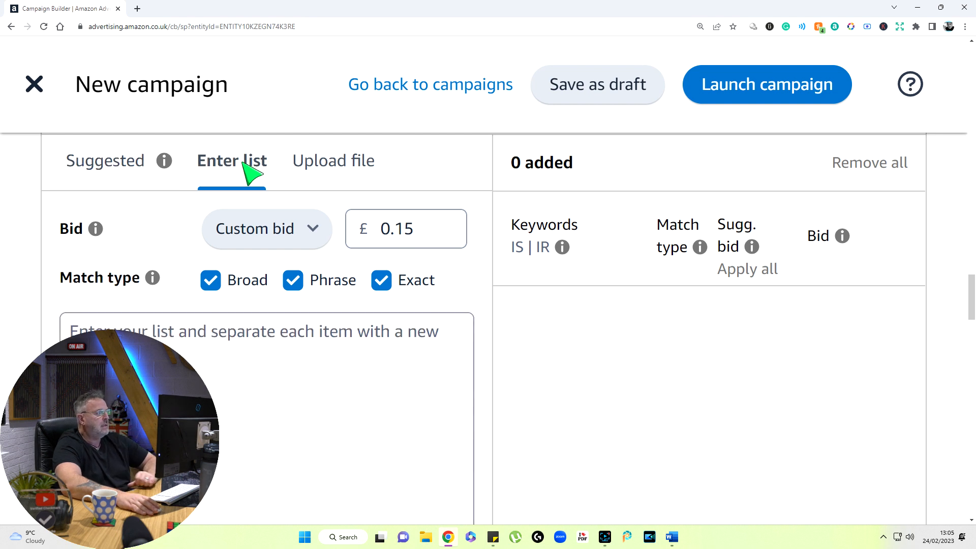
{"action": "scroll", "coordinate": [252, 396], "scroll_direction": "down", "scroll_amount": 2}
{"action": "left_click", "coordinate": [215, 244]}
{"action": "type", "text": "The Urge"}
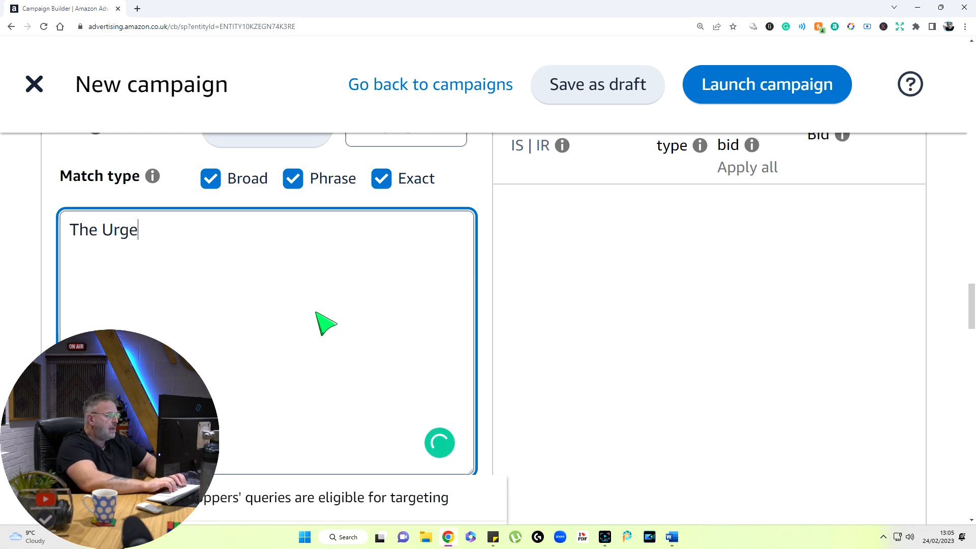
{"action": "type", "text": " Ad"}
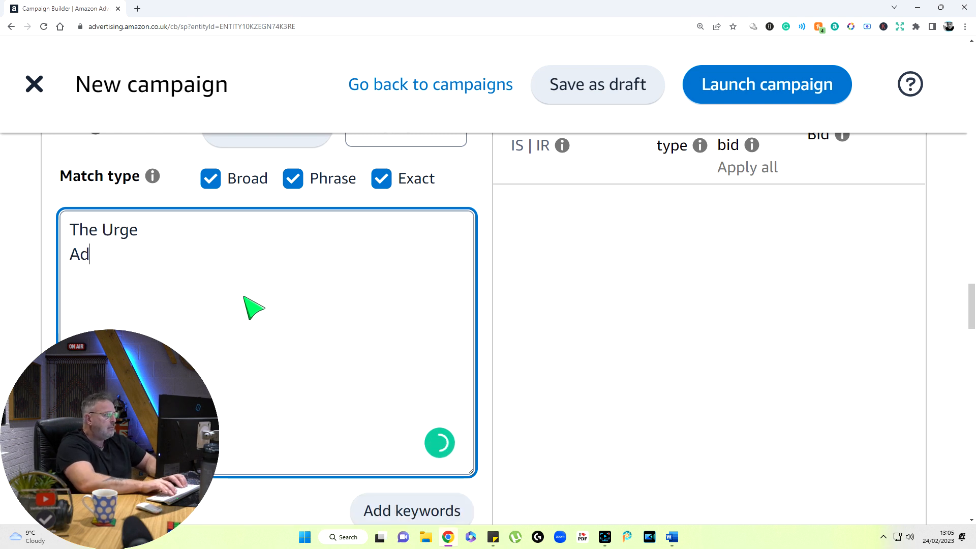
{"action": "type", "text": "venture"}
{"action": "key", "text": "Return"}
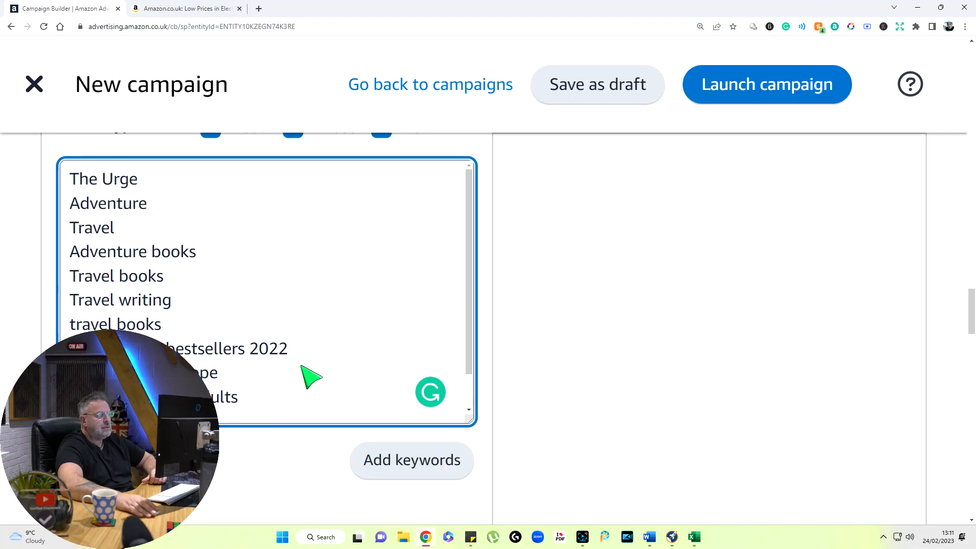
Step: Exclude Broad from the match types for the entered keyword list
{"action": "scroll", "coordinate": [311, 376], "scroll_direction": "up", "scroll_amount": 3}
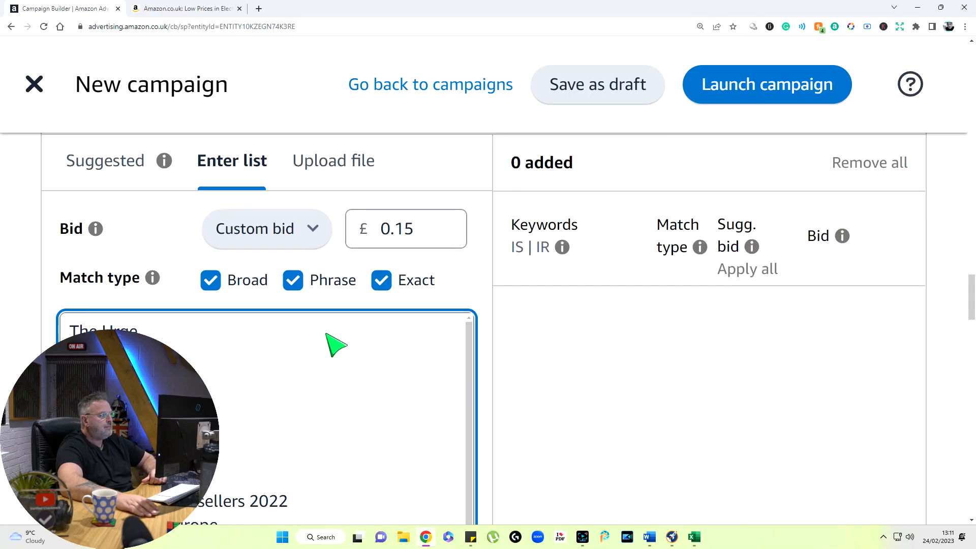
{"action": "left_click", "coordinate": [218, 284]}
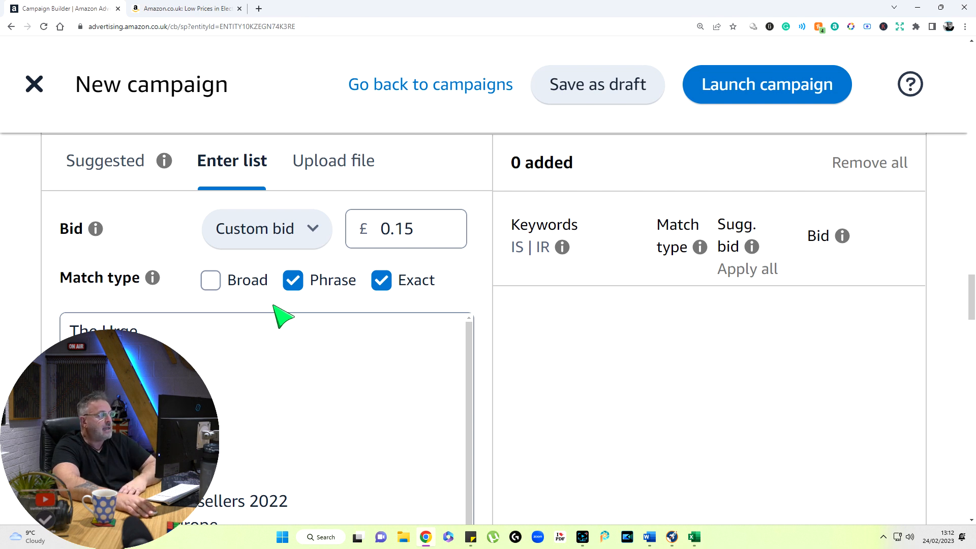
Step: Add the entered keyword list to the campaign with Phrase and Exact match at the £0.15 custom bid
{"action": "scroll", "coordinate": [436, 305], "scroll_direction": "down", "scroll_amount": 3}
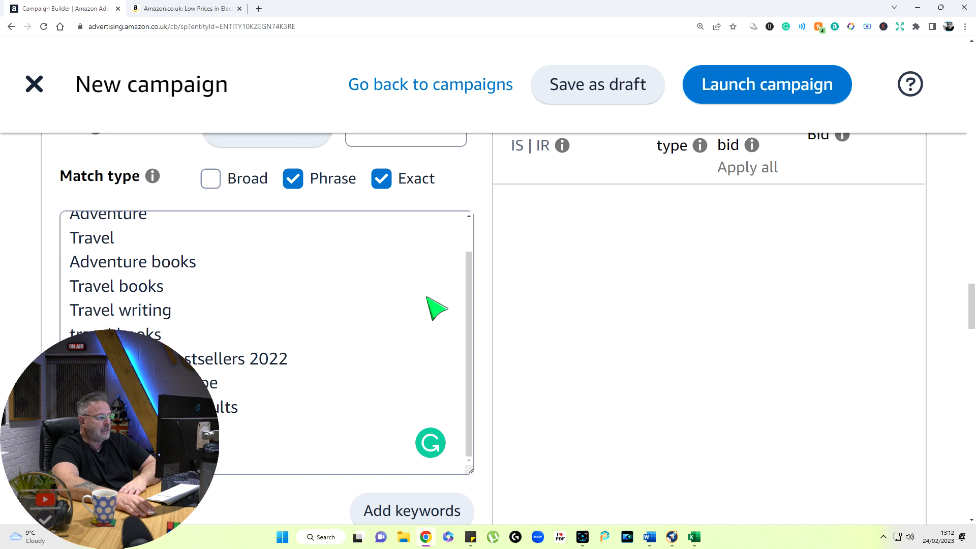
{"action": "left_click", "coordinate": [403, 513]}
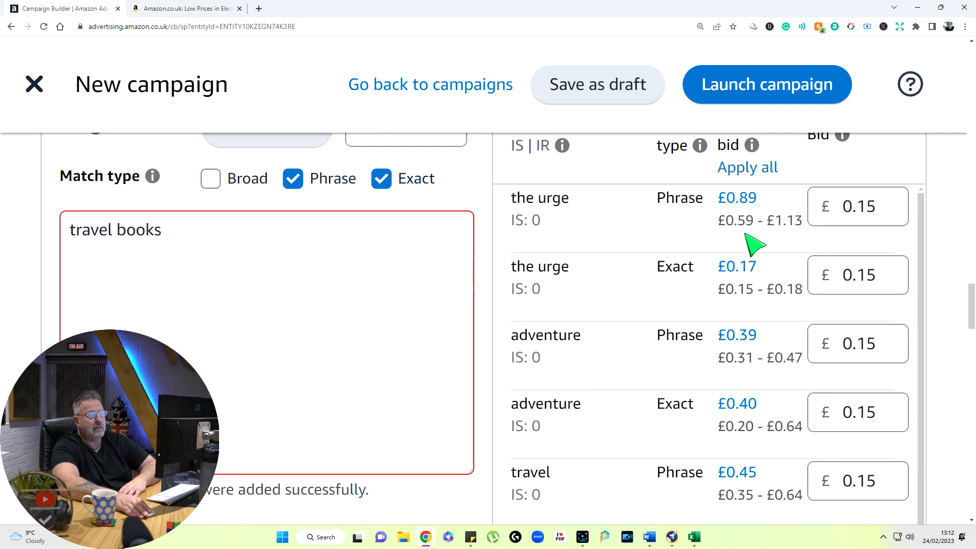
Step: Examine the added keywords with their match types, suggested bids and custom bids, and check the entry left in the list box
{"action": "scroll", "coordinate": [756, 245], "scroll_direction": "down", "scroll_amount": 5}
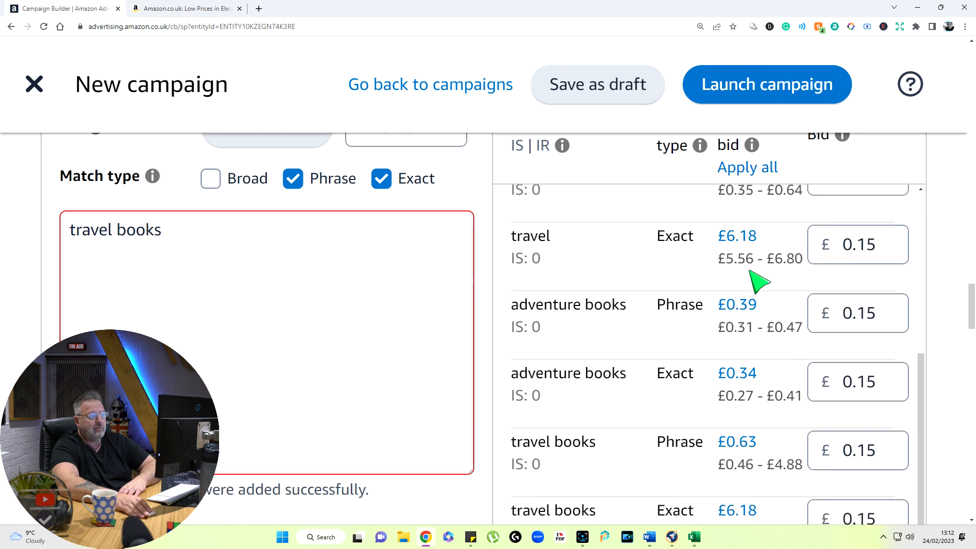
{"action": "scroll", "coordinate": [751, 287], "scroll_direction": "down", "scroll_amount": 2}
{"action": "scroll", "coordinate": [757, 300], "scroll_direction": "down", "scroll_amount": 2}
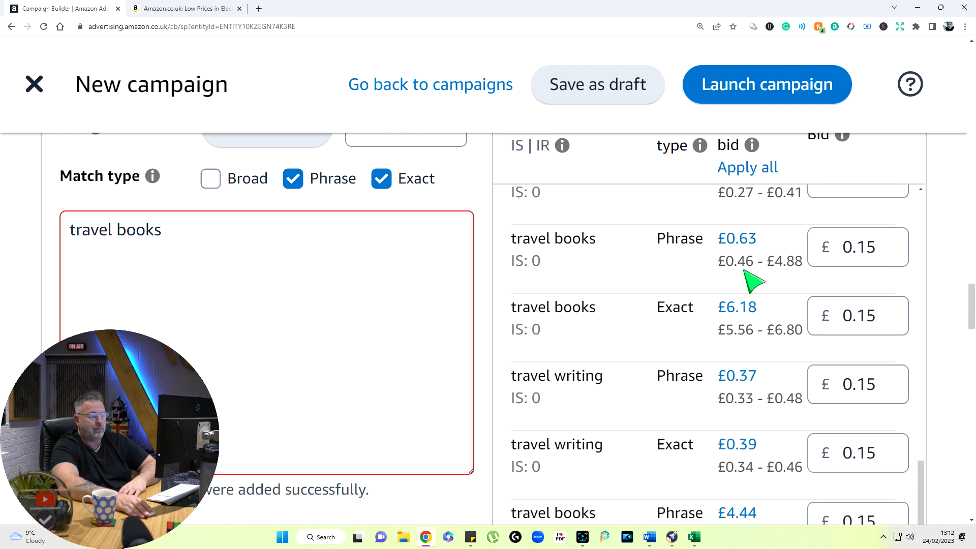
{"action": "scroll", "coordinate": [753, 275], "scroll_direction": "down", "scroll_amount": 5}
{"action": "scroll", "coordinate": [767, 333], "scroll_direction": "down", "scroll_amount": 5}
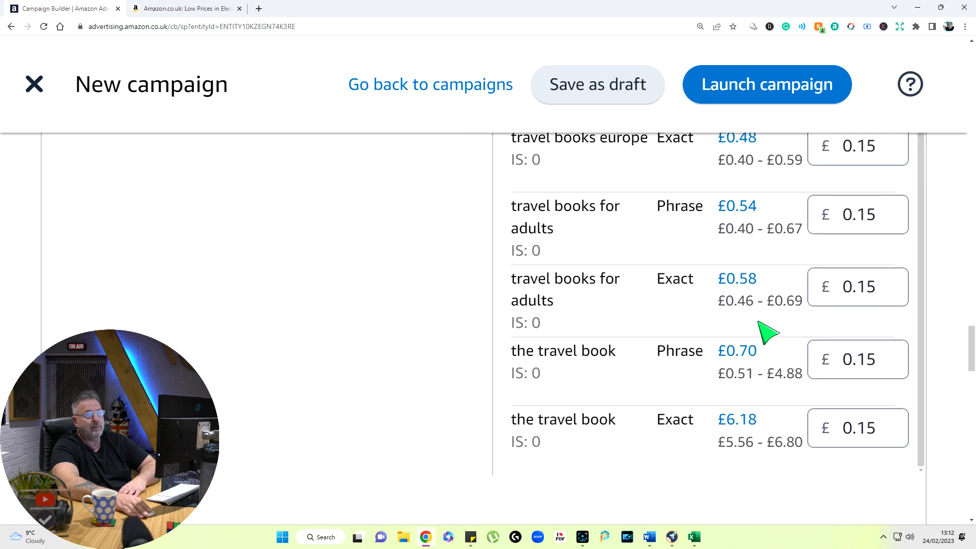
{"action": "scroll", "coordinate": [814, 305], "scroll_direction": "up", "scroll_amount": 5}
{"action": "scroll", "coordinate": [394, 280], "scroll_direction": "up", "scroll_amount": 10}
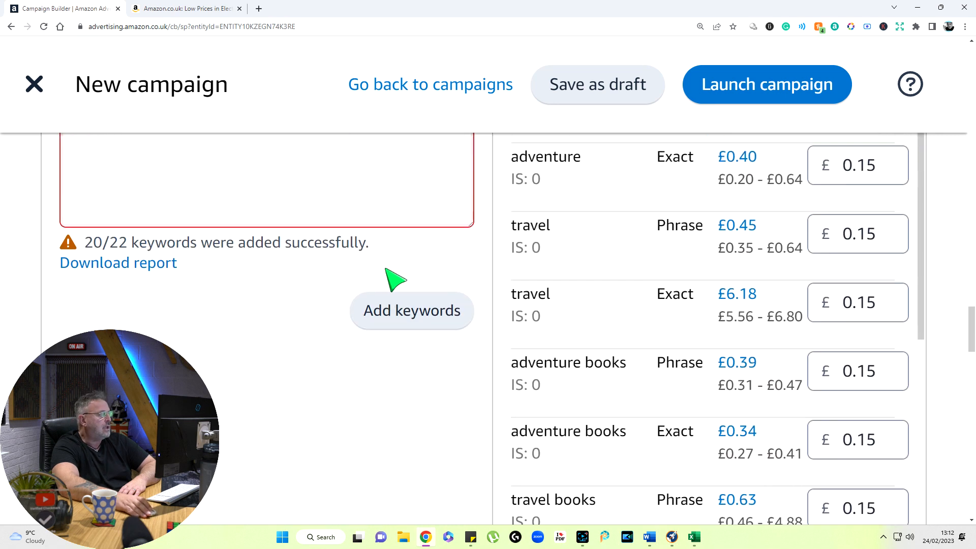
{"action": "scroll", "coordinate": [392, 279], "scroll_direction": "up", "scroll_amount": 2}
{"action": "scroll", "coordinate": [392, 277], "scroll_direction": "down", "scroll_amount": 3}
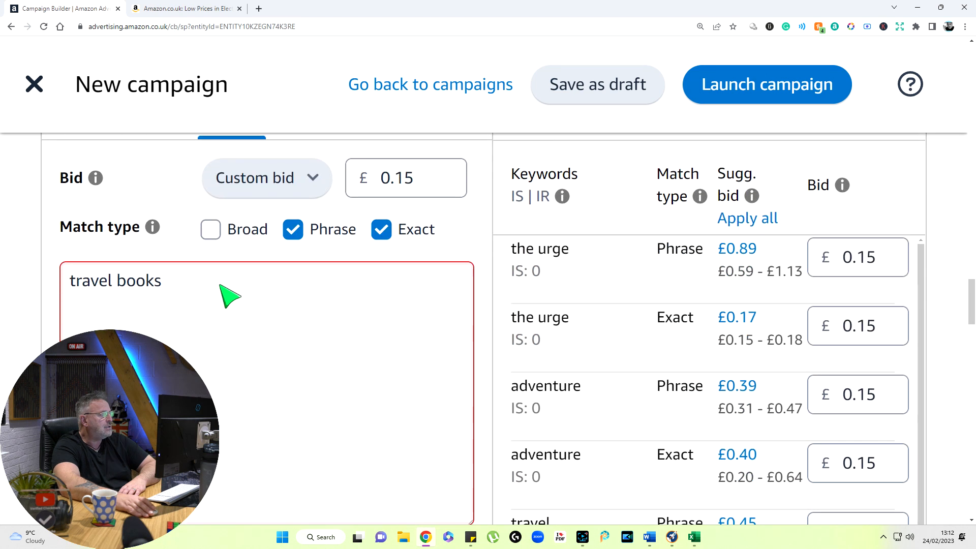
{"action": "scroll", "coordinate": [203, 325], "scroll_direction": "down", "scroll_amount": 4}
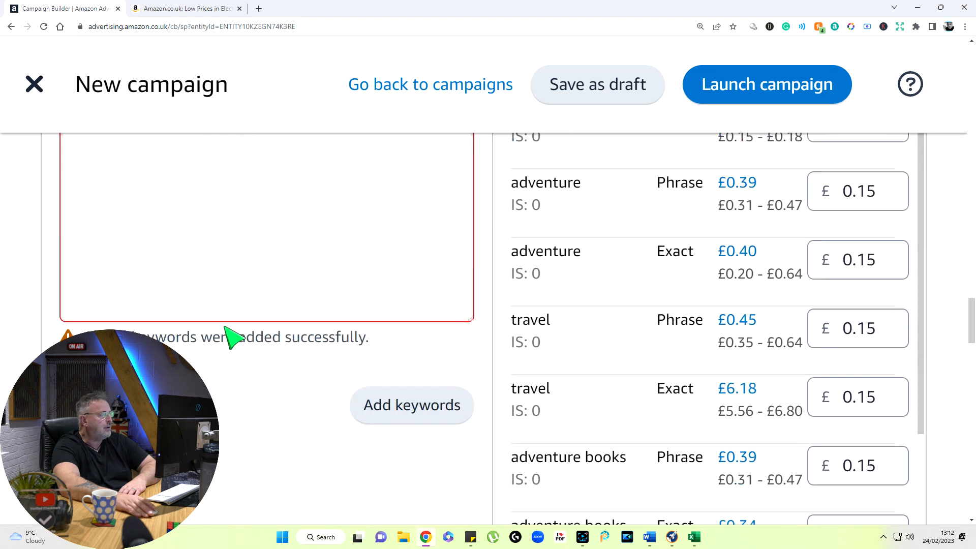
Step: Clear the leftover travel books entry from the keyword list box
{"action": "scroll", "coordinate": [196, 274], "scroll_direction": "up", "scroll_amount": 3}
{"action": "left_click", "coordinate": [195, 270]}
{"action": "key", "text": "ctrl+BackSpace"}
{"action": "key", "text": "ctrl+BackSpace"}
Step: Set the campaign bidding strategy to Dynamic bids - down only and read the descriptions of the other bidding options
{"action": "scroll", "coordinate": [315, 387], "scroll_direction": "down", "scroll_amount": 8}
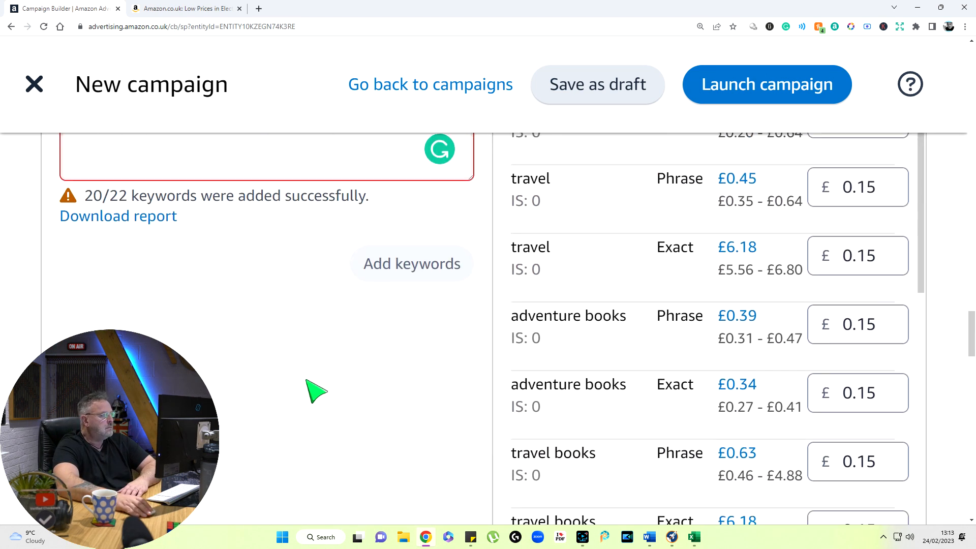
{"action": "scroll", "coordinate": [319, 386], "scroll_direction": "down", "scroll_amount": 10}
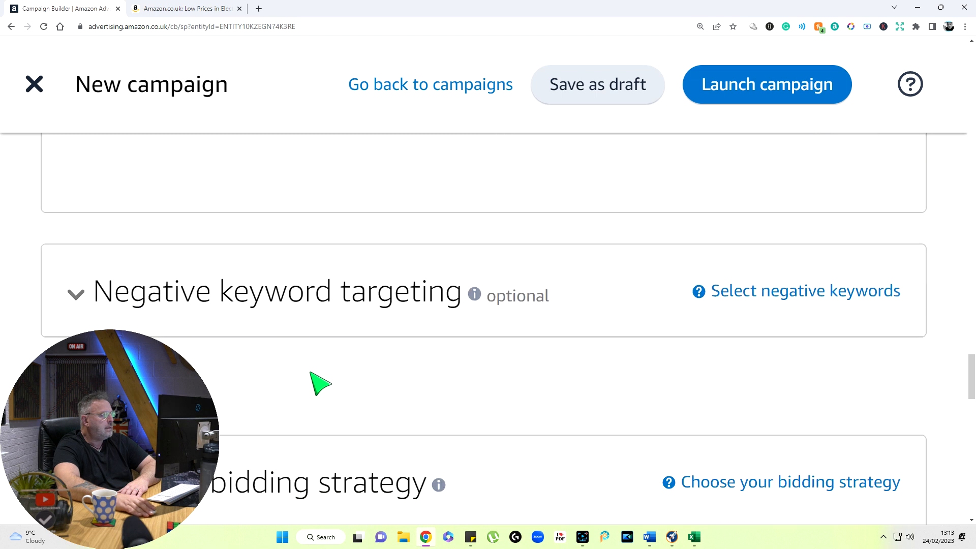
{"action": "scroll", "coordinate": [319, 387], "scroll_direction": "down", "scroll_amount": 5}
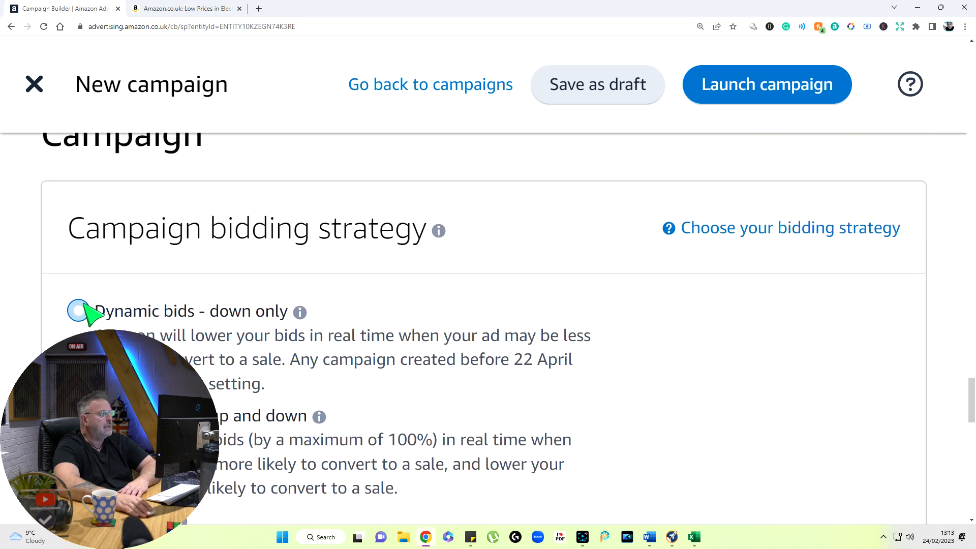
{"action": "left_click", "coordinate": [84, 310]}
{"action": "scroll", "coordinate": [87, 310], "scroll_direction": "down", "scroll_amount": 2}
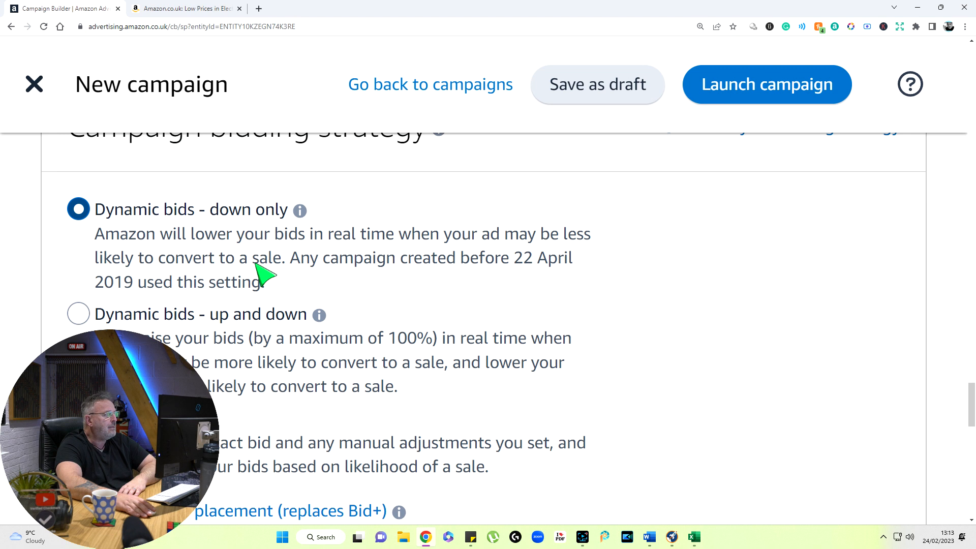
{"action": "scroll", "coordinate": [252, 270], "scroll_direction": "down", "scroll_amount": 2}
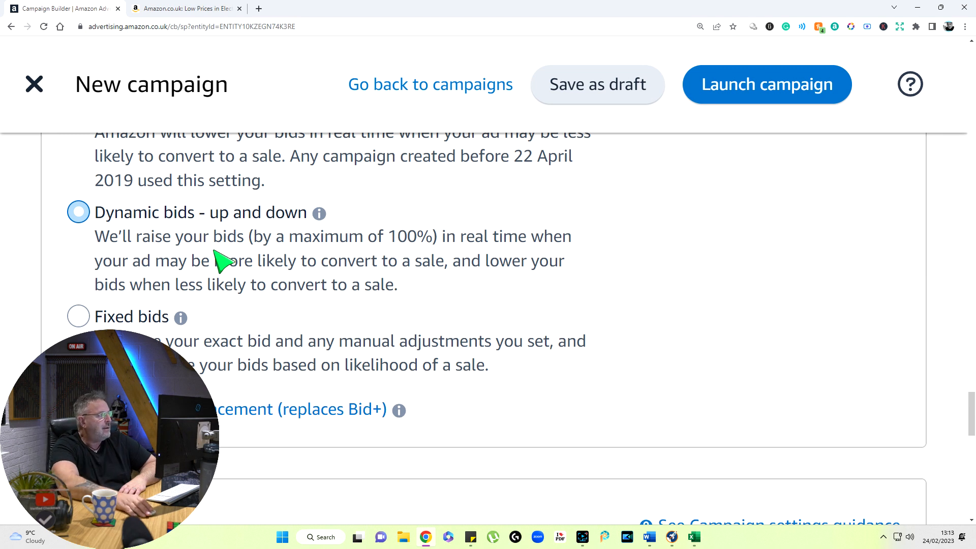
{"action": "scroll", "coordinate": [163, 270], "scroll_direction": "up", "scroll_amount": 2}
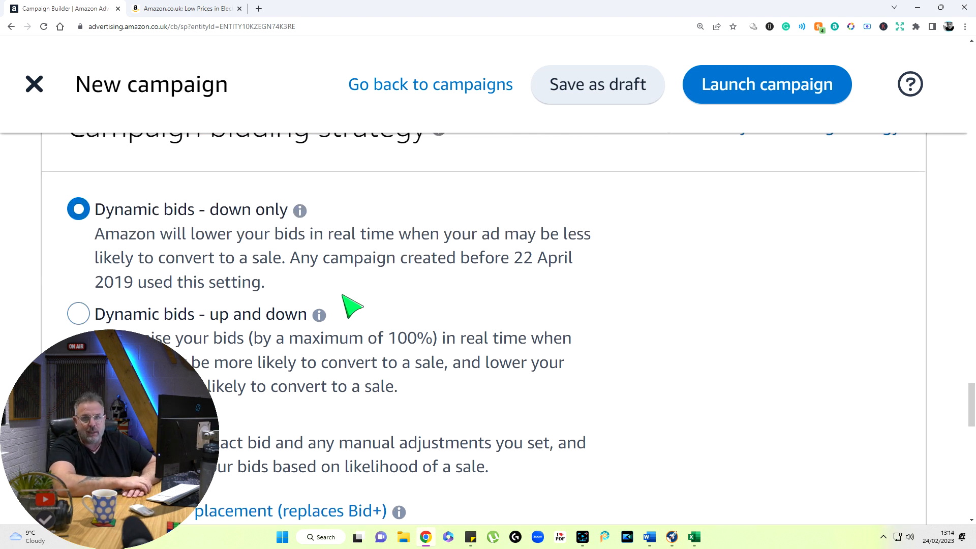
{"action": "scroll", "coordinate": [348, 298], "scroll_direction": "down", "scroll_amount": 3}
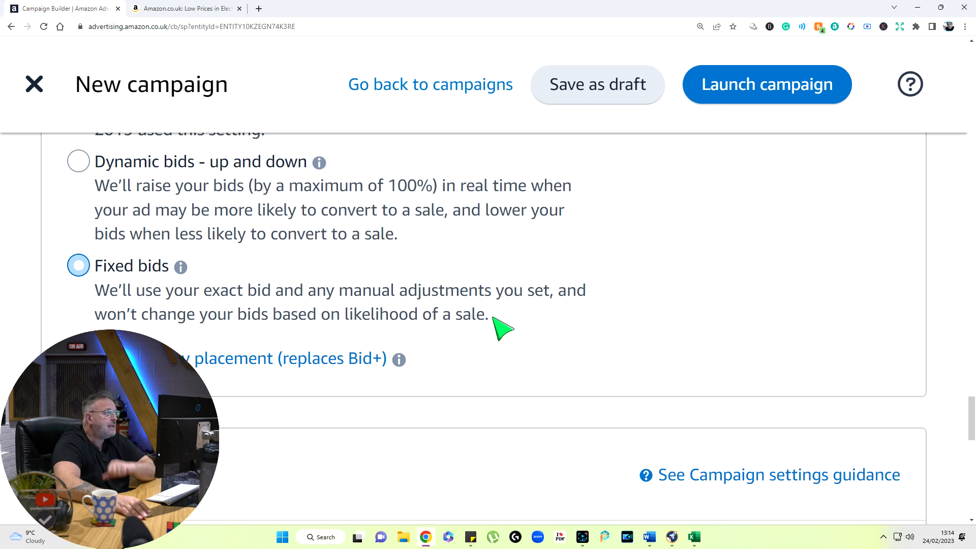
{"action": "scroll", "coordinate": [491, 338], "scroll_direction": "up", "scroll_amount": 2}
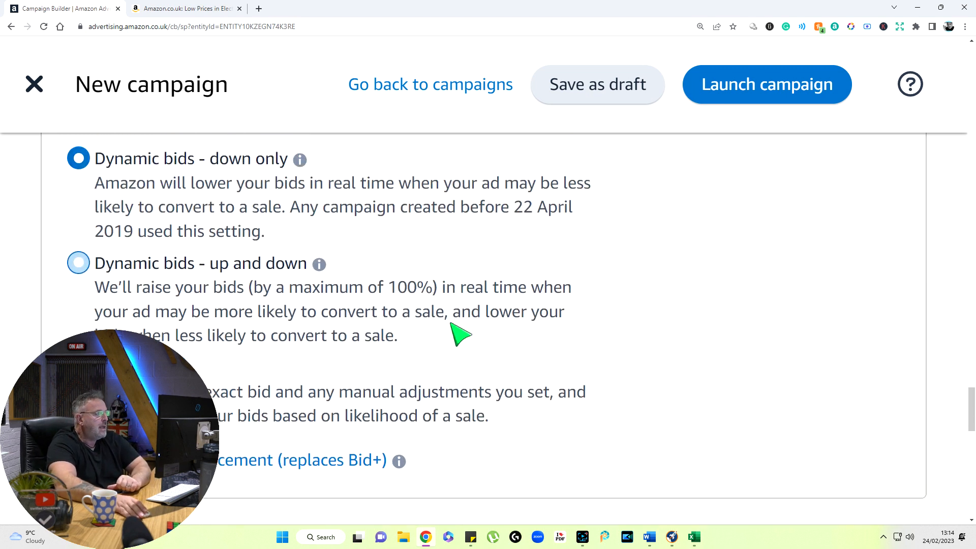
Step: Rename the campaign as The Urge Manual in the campaign settings
{"action": "scroll", "coordinate": [465, 310], "scroll_direction": "down", "scroll_amount": 9}
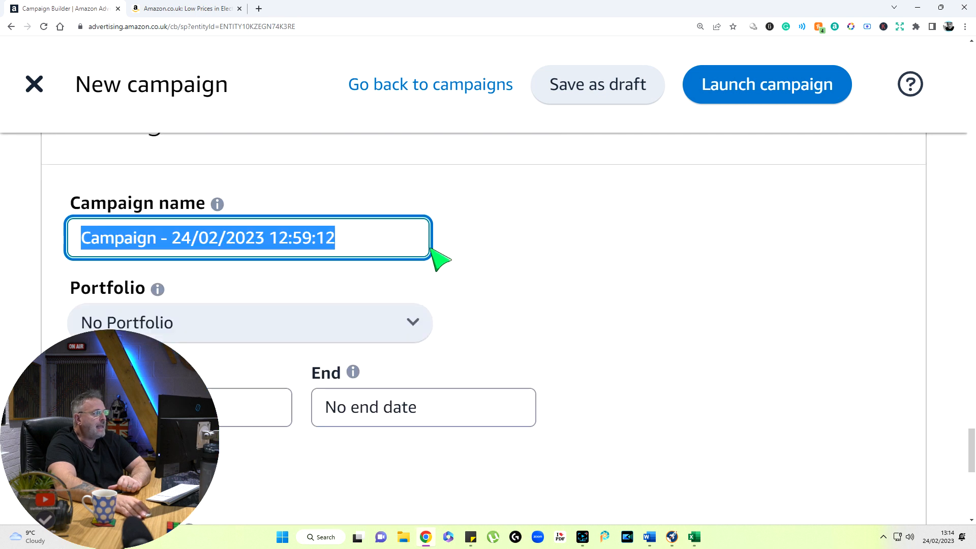
{"action": "left_click", "coordinate": [351, 242]}
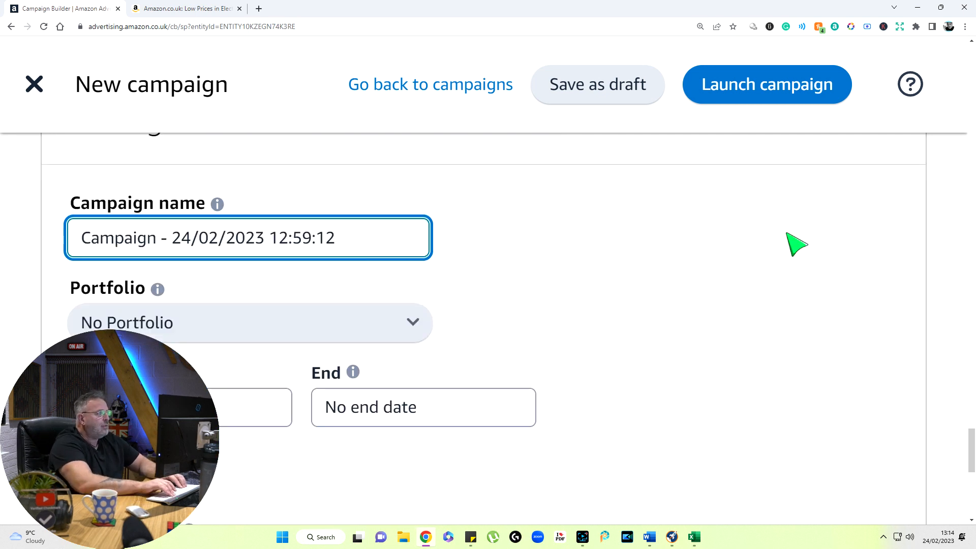
{"action": "key", "text": "ctrl+a"}
{"action": "type", "text": "The U"}
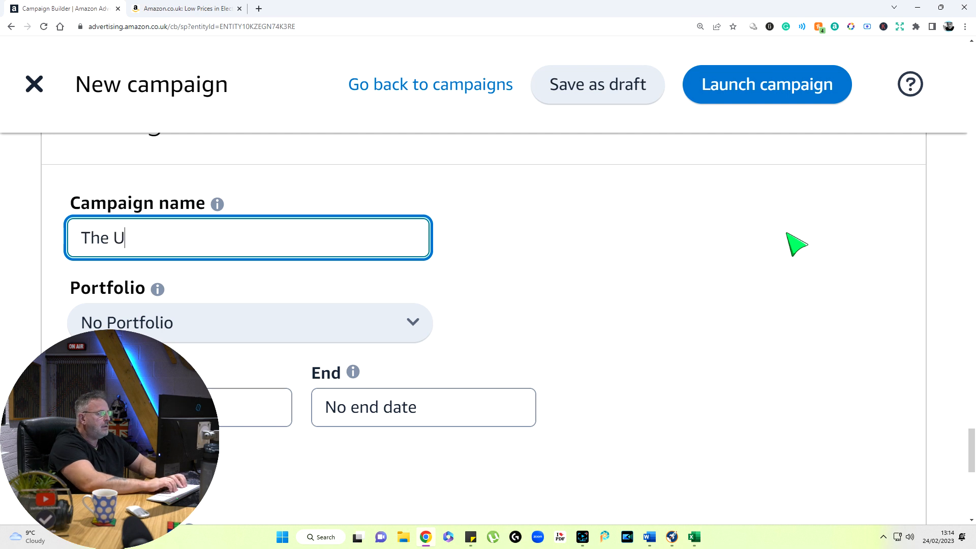
{"action": "type", "text": "rge Manual"}
{"action": "left_click", "coordinate": [616, 307]}
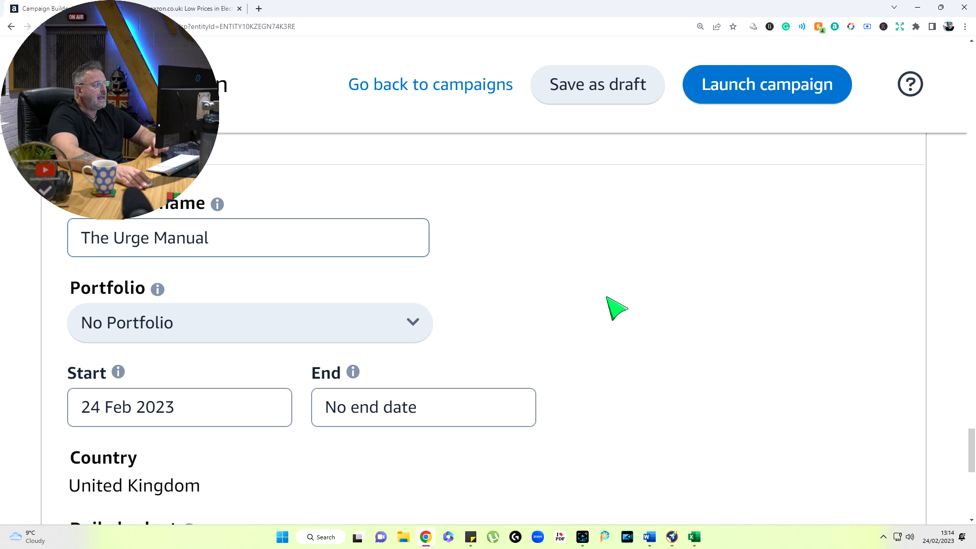
Step: Open the explanation of the Daily budget setting in the campaign settings
{"action": "scroll", "coordinate": [540, 325], "scroll_direction": "down", "scroll_amount": 1}
{"action": "scroll", "coordinate": [540, 325], "scroll_direction": "down", "scroll_amount": 2}
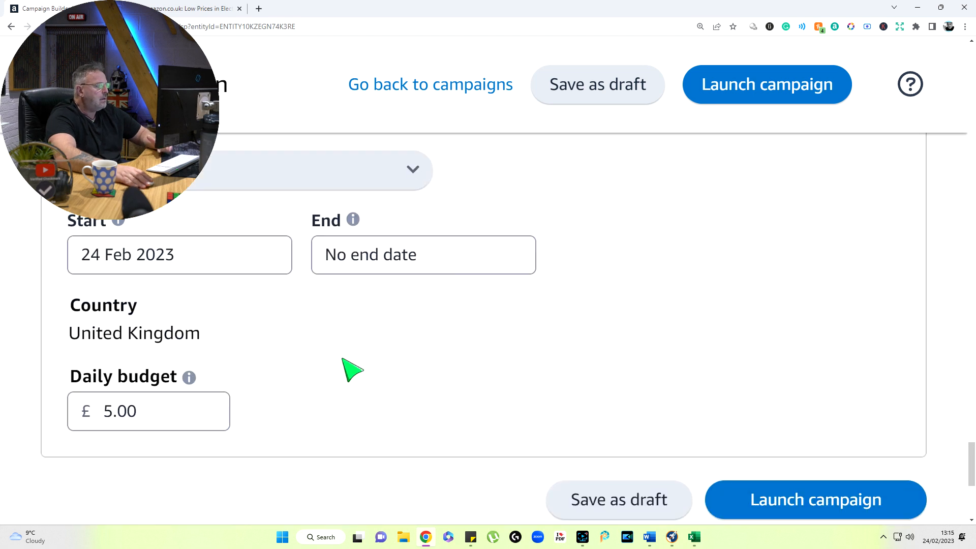
{"action": "left_click", "coordinate": [194, 378]}
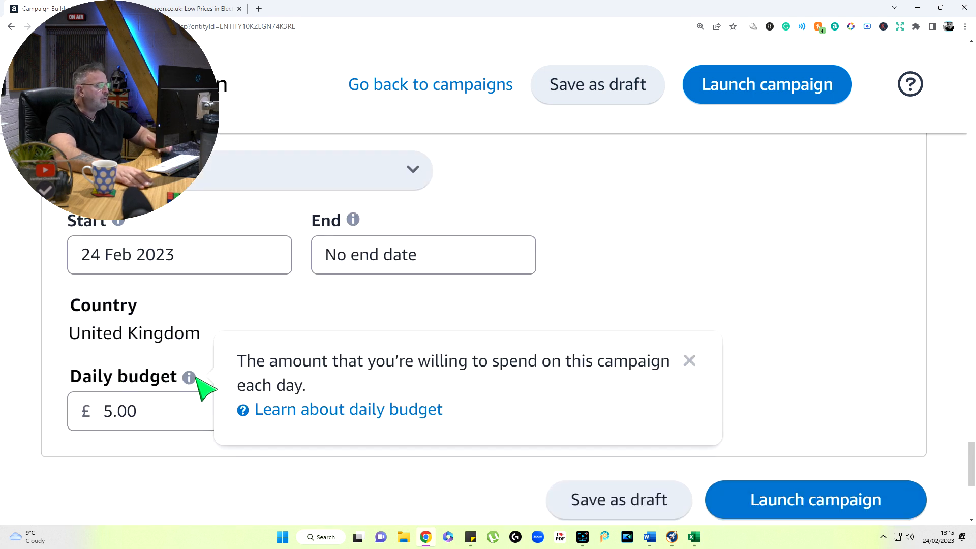